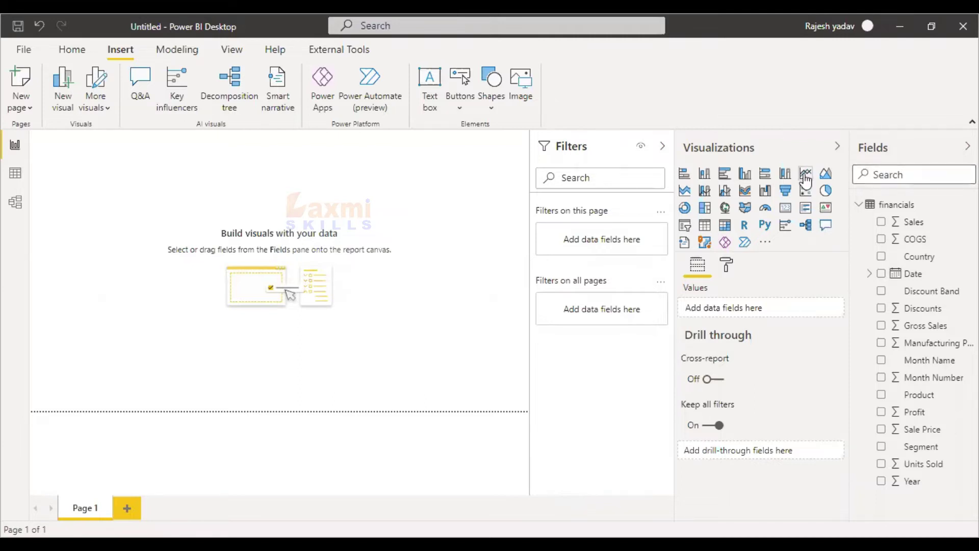
Add a blank line chart and enlarge it across the upper report canvas
{"action": "left_click", "coordinate": [806, 174]}
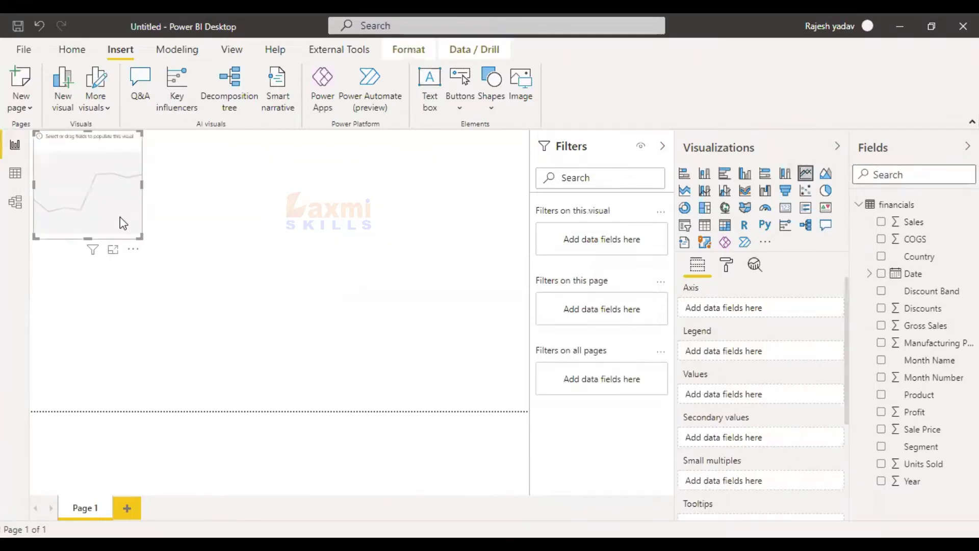
{"action": "left_click_drag", "start_coordinate": [116, 215], "coordinate": [479, 371]}
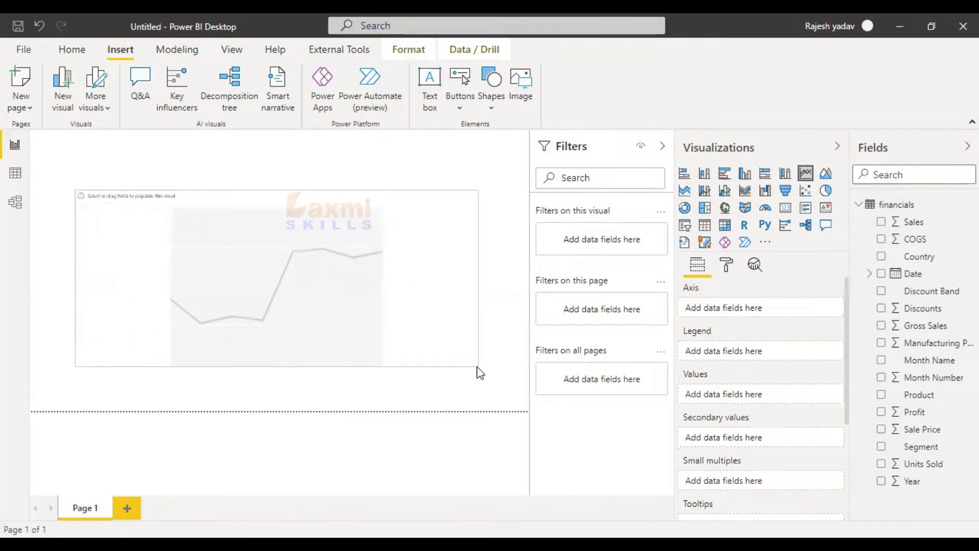
{"action": "left_click_drag", "start_coordinate": [442, 339], "coordinate": [447, 331]}
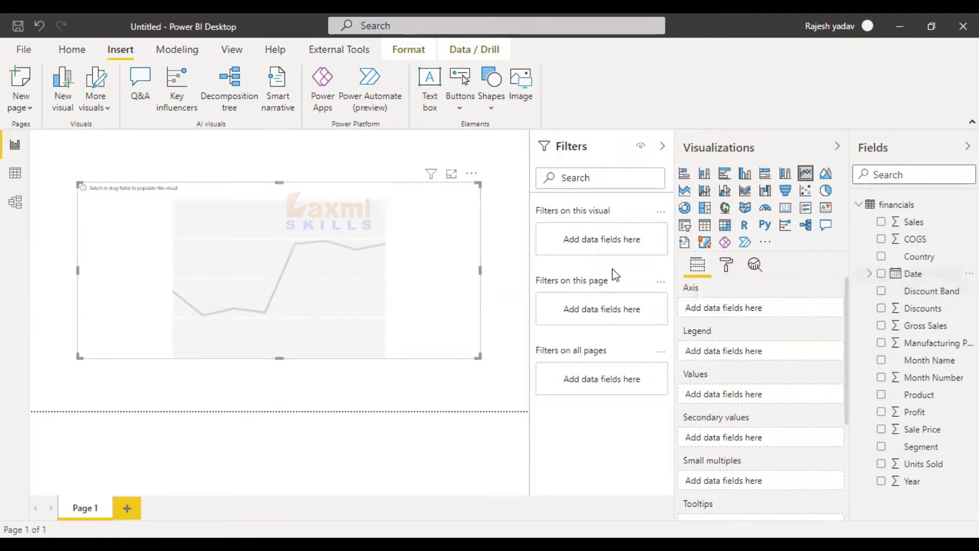
Plot Sales by the Date hierarchy, then view the financials table's 700 rows in Data view
{"action": "left_click_drag", "start_coordinate": [394, 271], "coordinate": [395, 272]}
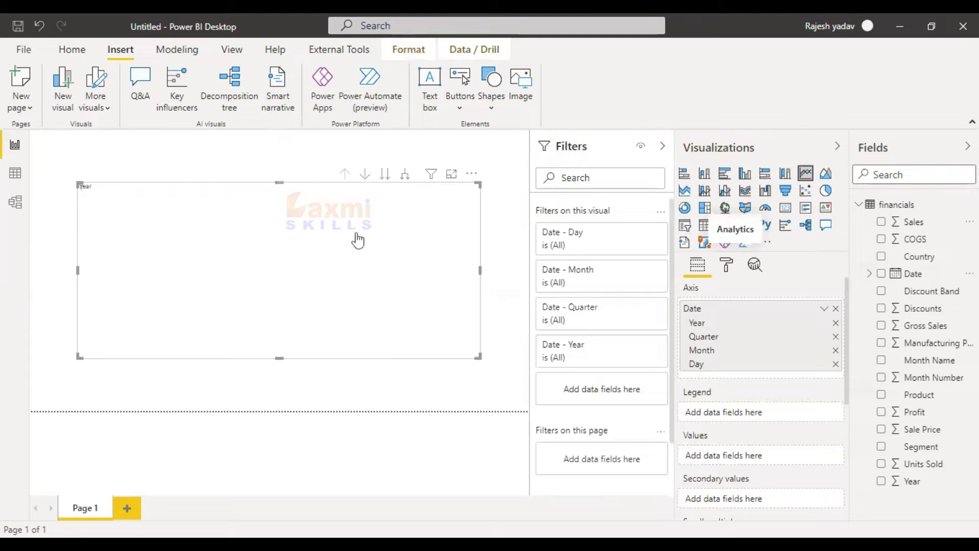
{"action": "left_click_drag", "start_coordinate": [357, 240], "coordinate": [356, 236]}
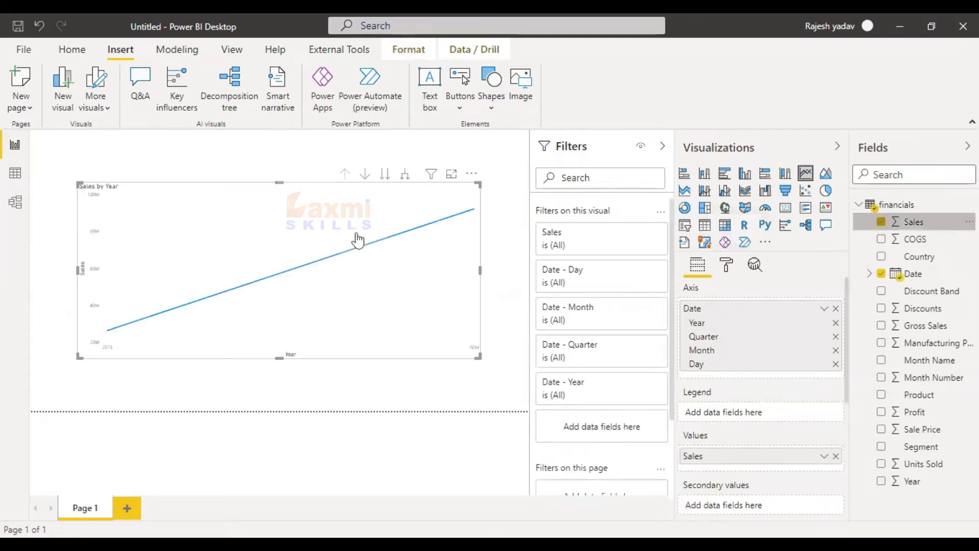
{"action": "left_click", "coordinate": [23, 175]}
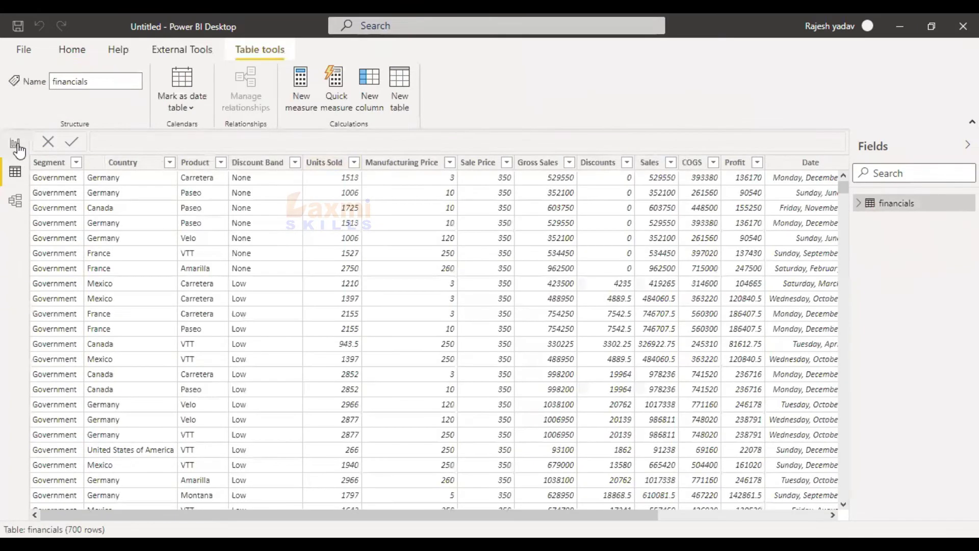
Return to Report view showing the Sales by Year line for 2013–2014
{"action": "left_click", "coordinate": [16, 147]}
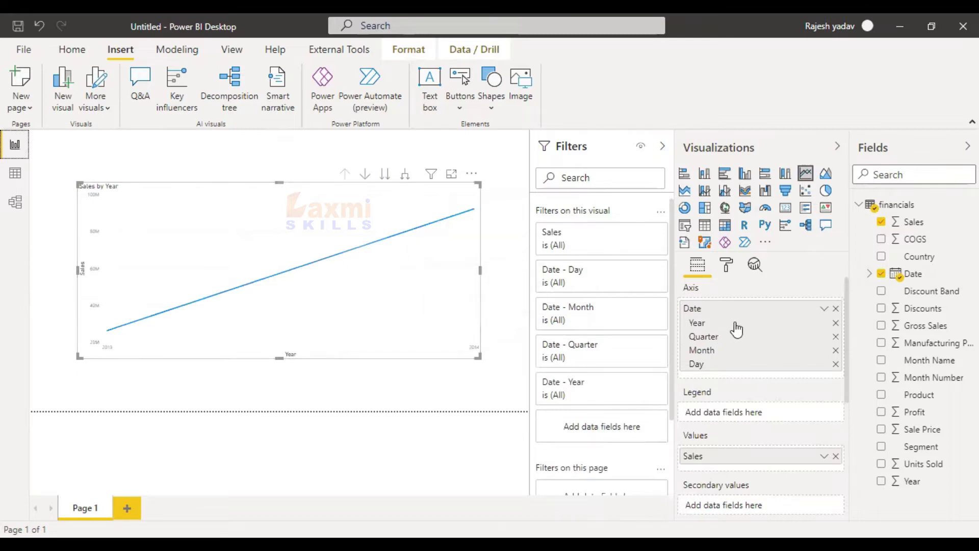
Switch the axis from Date Hierarchy to plain Date and show the chart in Focus mode
{"action": "right_click", "coordinate": [720, 310]}
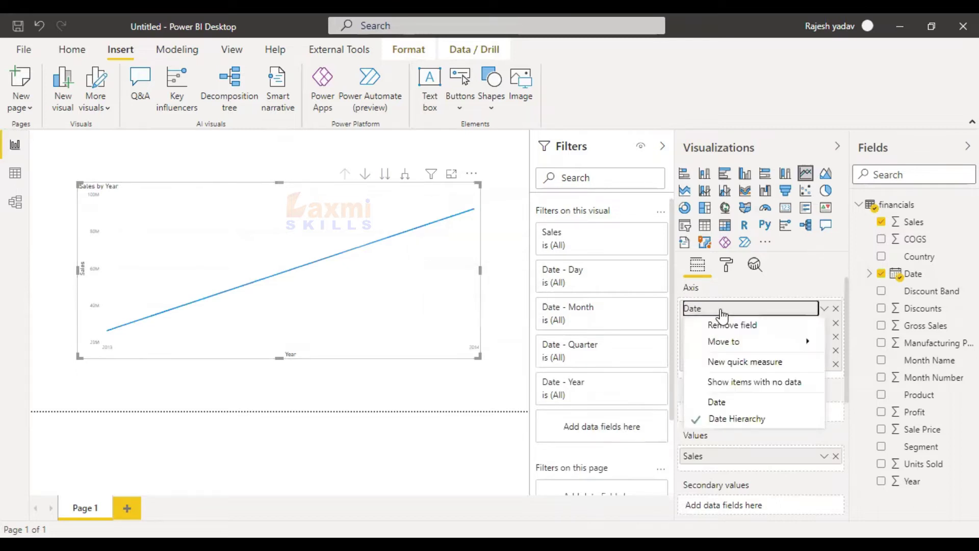
{"action": "left_click", "coordinate": [735, 402]}
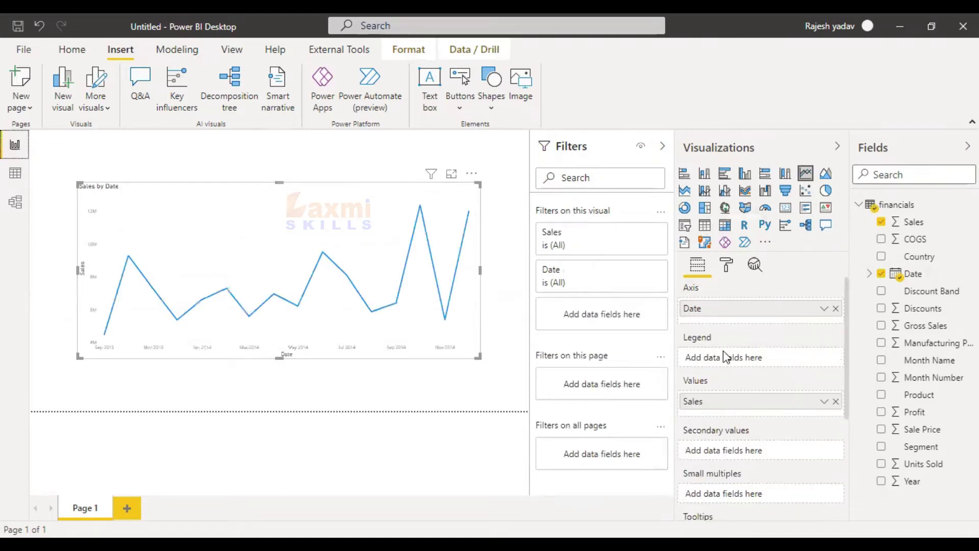
{"action": "left_click", "coordinate": [452, 174]}
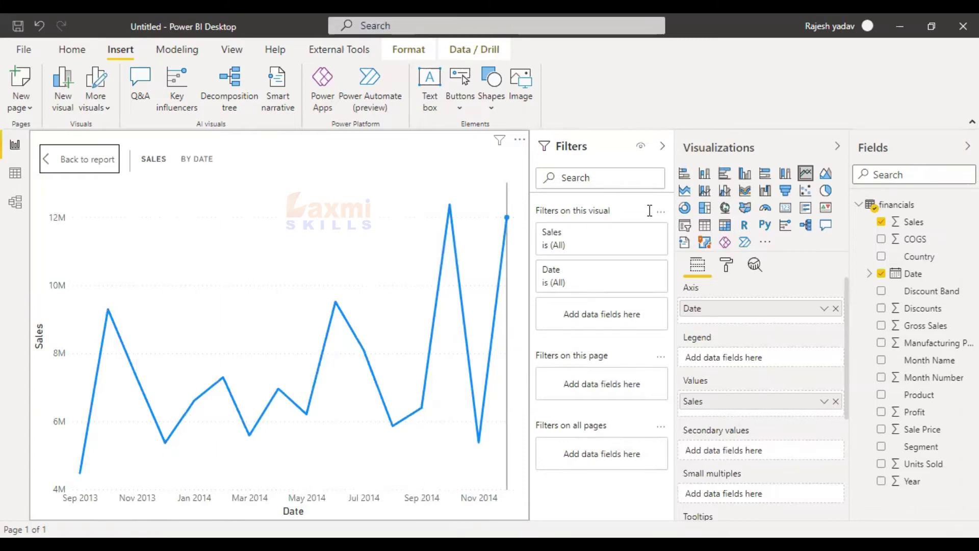
Show the chart's Analytics options: trend, constant, min, max, average, median and percentile lines
{"action": "left_click", "coordinate": [754, 266]}
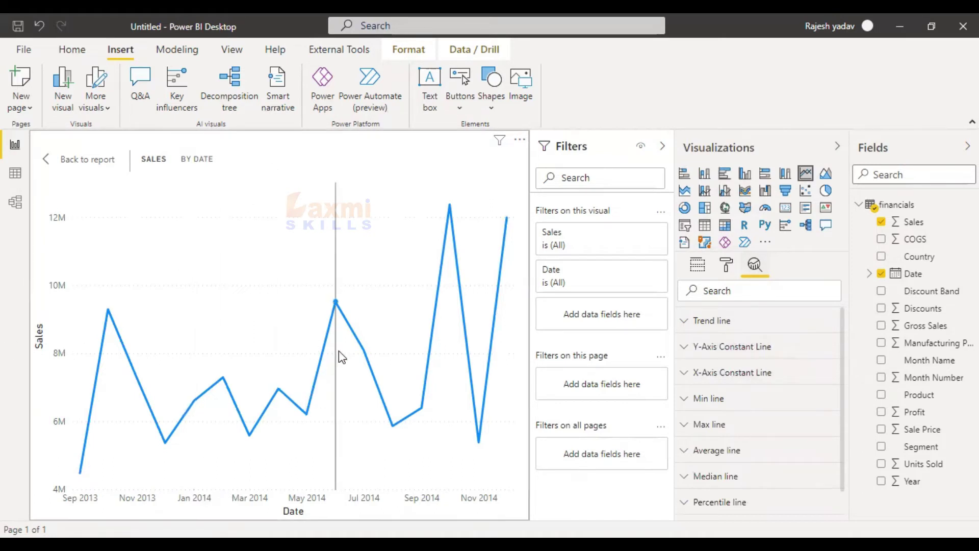
{"action": "mouse_move", "coordinate": [340, 359]}
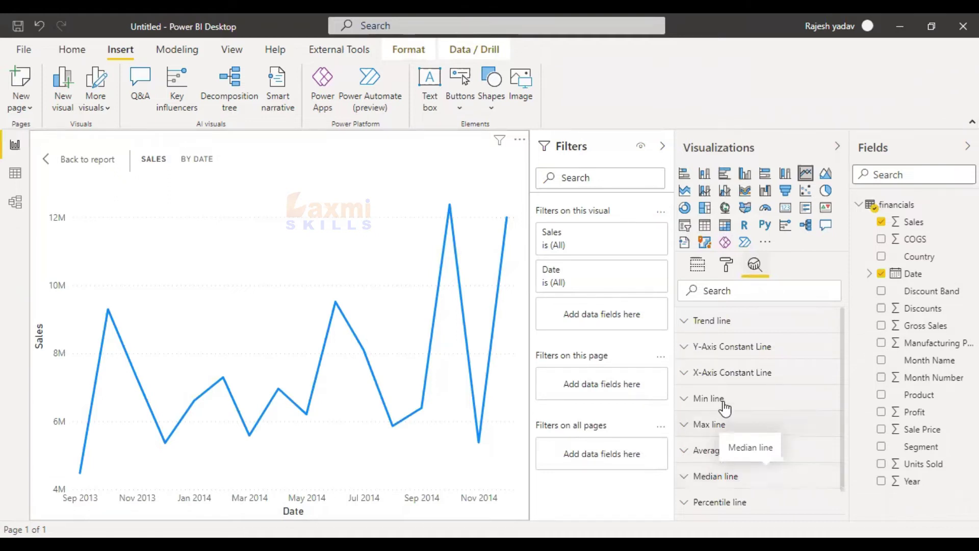
Add X-Axis Constant Line 1 to the chart
{"action": "left_click", "coordinate": [707, 373]}
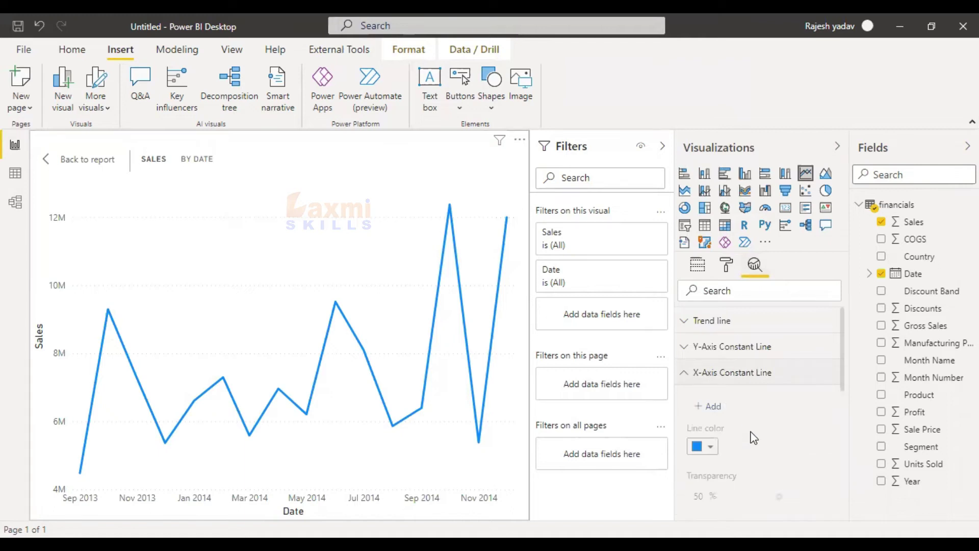
{"action": "scroll", "coordinate": [753, 436], "scroll_direction": "down", "scroll_amount": 2}
{"action": "left_click", "coordinate": [711, 334]}
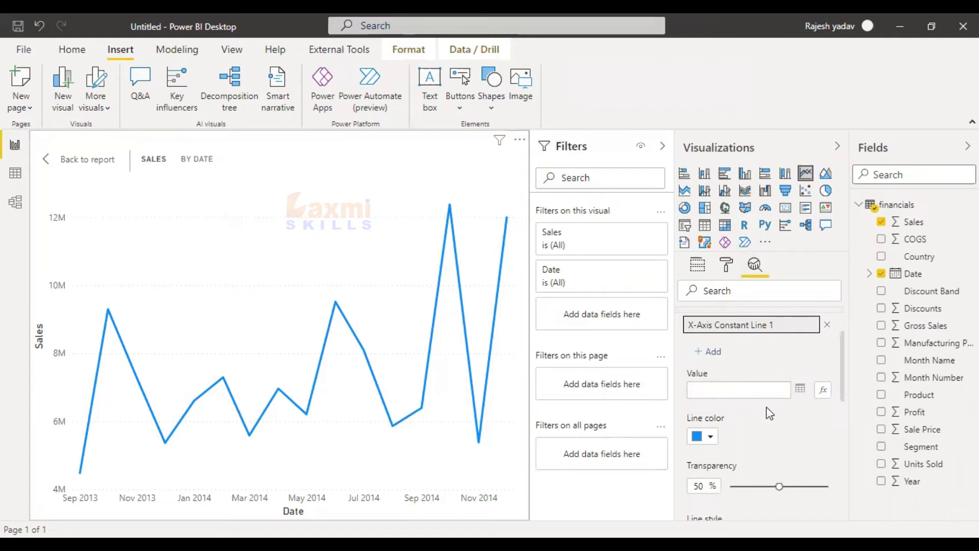
Browse the Value date picker's months, then enter 2014 as the constant line's value
{"action": "left_click", "coordinate": [800, 393]}
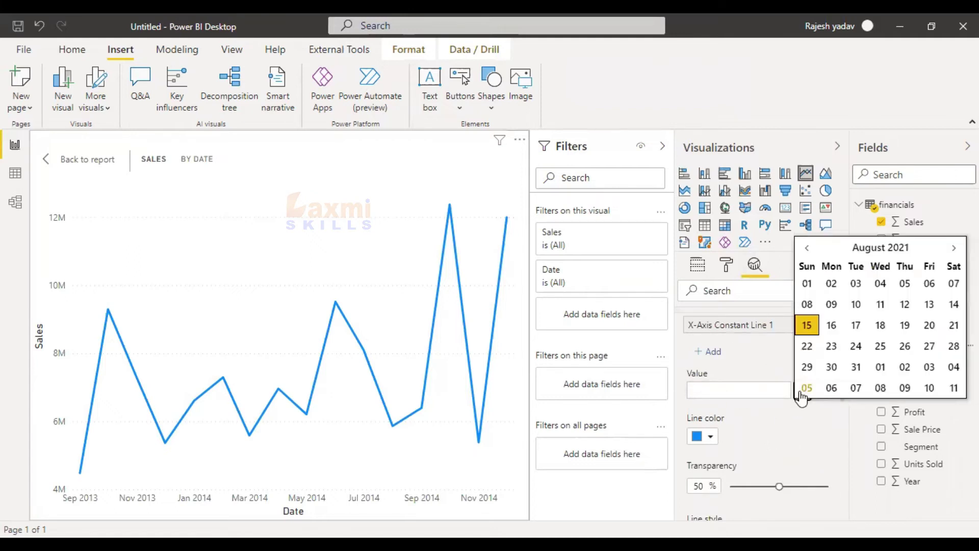
{"action": "left_click", "coordinate": [955, 248]}
{"action": "left_click", "coordinate": [955, 249]}
{"action": "left_click", "coordinate": [955, 248]}
{"action": "left_click", "coordinate": [955, 248]}
{"action": "left_click", "coordinate": [955, 249]}
{"action": "left_click", "coordinate": [955, 249]}
{"action": "left_click", "coordinate": [955, 248]}
{"action": "left_click", "coordinate": [955, 249]}
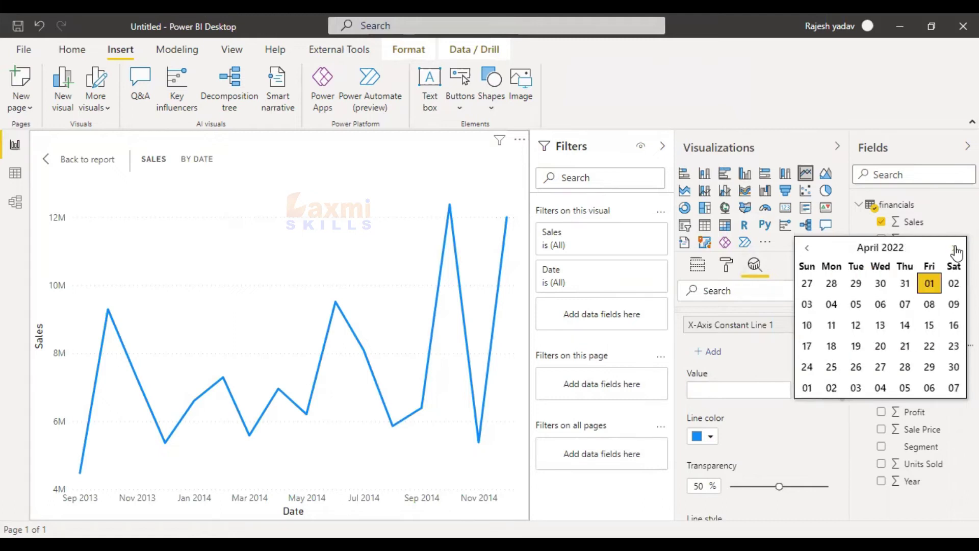
{"action": "left_click", "coordinate": [954, 249]}
{"action": "left_click", "coordinate": [954, 249]}
{"action": "left_click", "coordinate": [954, 249]}
{"action": "left_click", "coordinate": [955, 249]}
{"action": "left_click", "coordinate": [954, 248]}
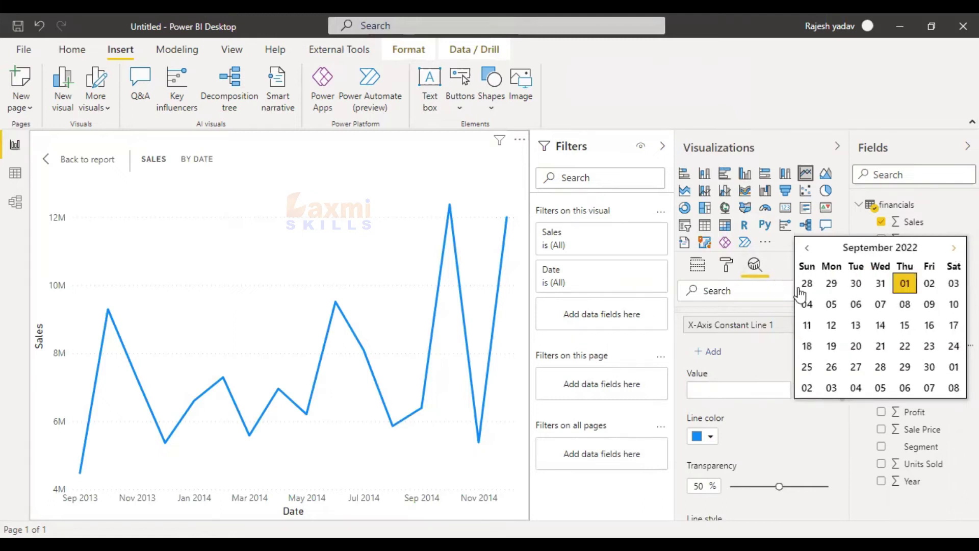
{"action": "left_click", "coordinate": [806, 249]}
{"action": "left_click", "coordinate": [806, 250]}
{"action": "left_click", "coordinate": [807, 250]}
{"action": "left_click", "coordinate": [806, 250]}
{"action": "left_click", "coordinate": [806, 250]}
{"action": "left_click", "coordinate": [806, 250]}
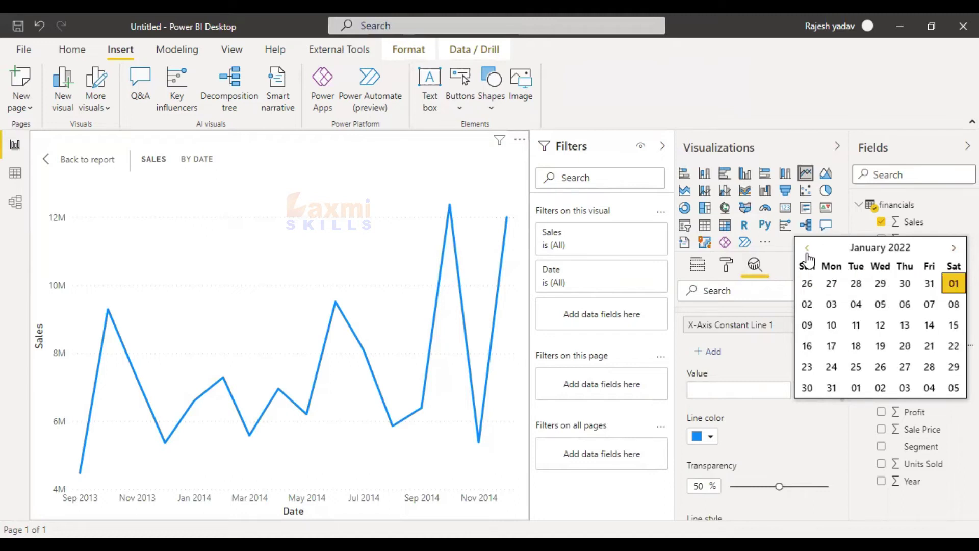
{"action": "left_click", "coordinate": [806, 250]}
{"action": "left_click", "coordinate": [806, 250]}
{"action": "double_click", "coordinate": [807, 249]}
{"action": "double_click", "coordinate": [806, 250]}
{"action": "left_click", "coordinate": [806, 250]}
{"action": "double_click", "coordinate": [806, 249]}
{"action": "left_click", "coordinate": [807, 249]}
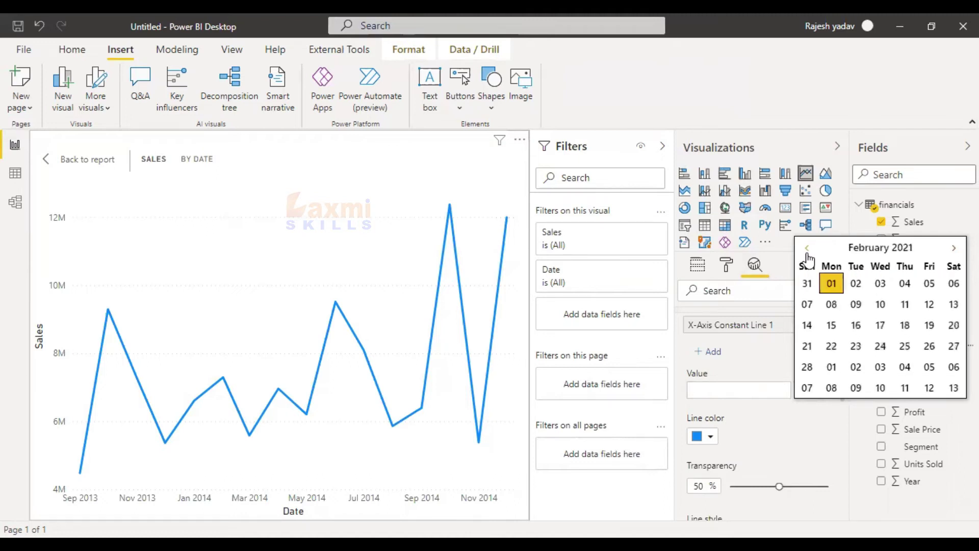
{"action": "double_click", "coordinate": [806, 249]}
{"action": "left_click", "coordinate": [807, 250]}
{"action": "left_click", "coordinate": [806, 250]}
{"action": "left_click", "coordinate": [806, 249]}
{"action": "left_click", "coordinate": [806, 249]}
{"action": "left_click", "coordinate": [807, 249]}
{"action": "left_click", "coordinate": [807, 250]}
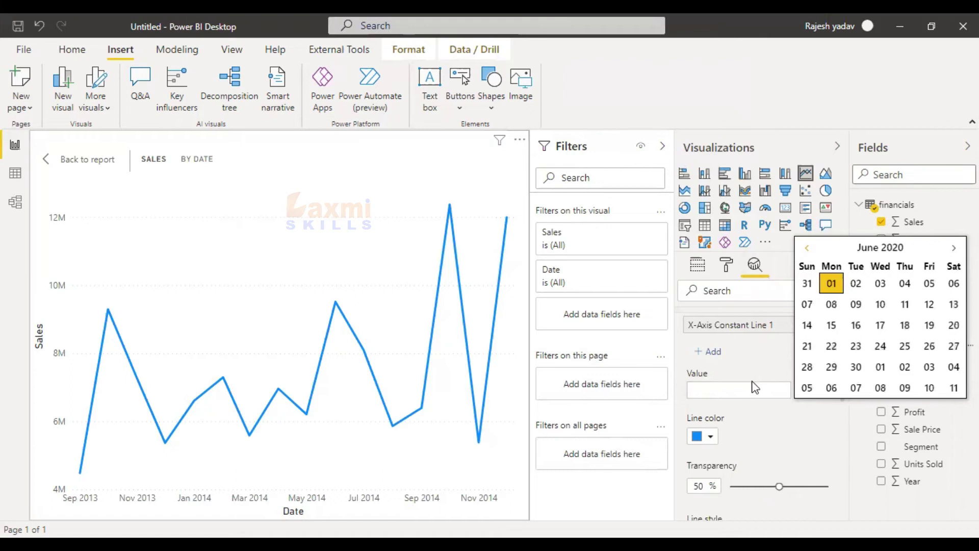
{"action": "left_click", "coordinate": [753, 386]}
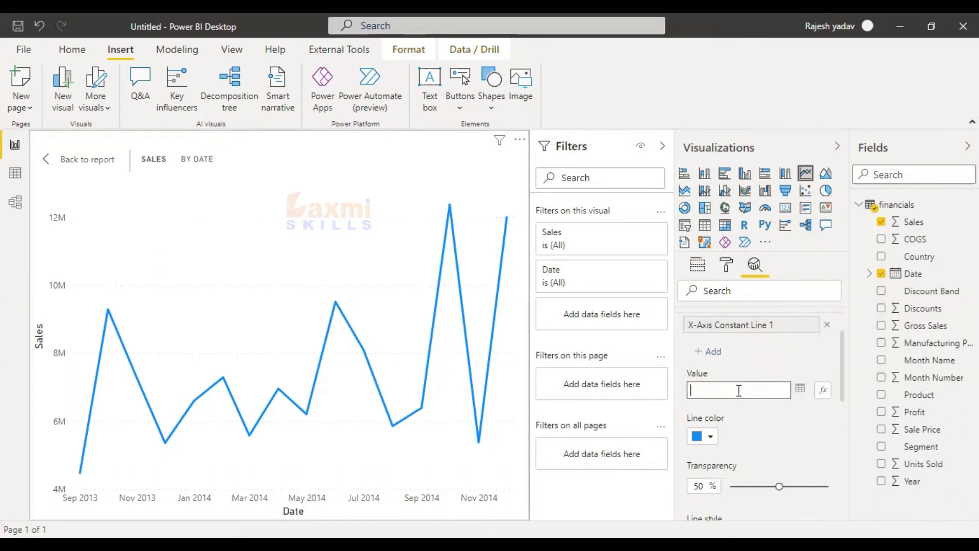
Set the constant line's value to 2 February 2014 from the calendar
{"action": "left_click", "coordinate": [799, 388]}
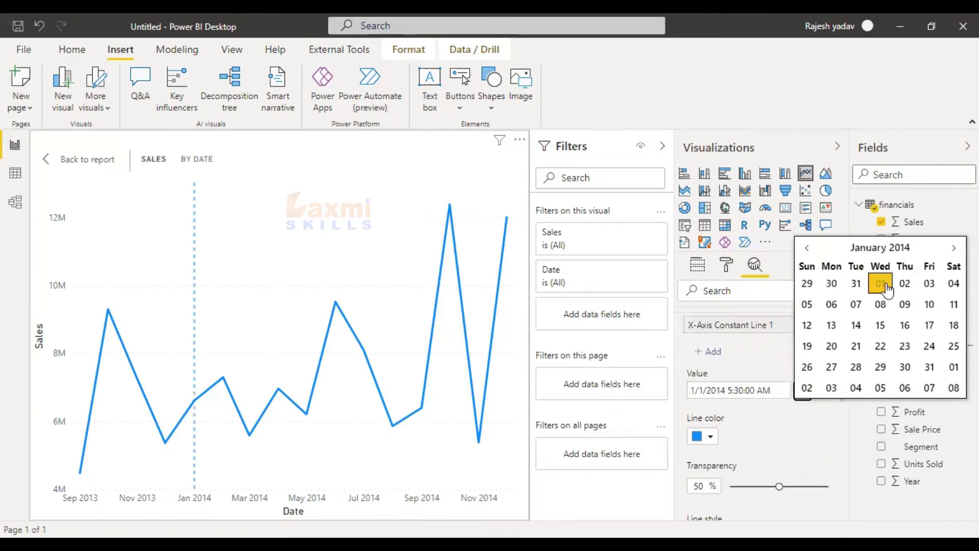
{"action": "left_click", "coordinate": [954, 248]}
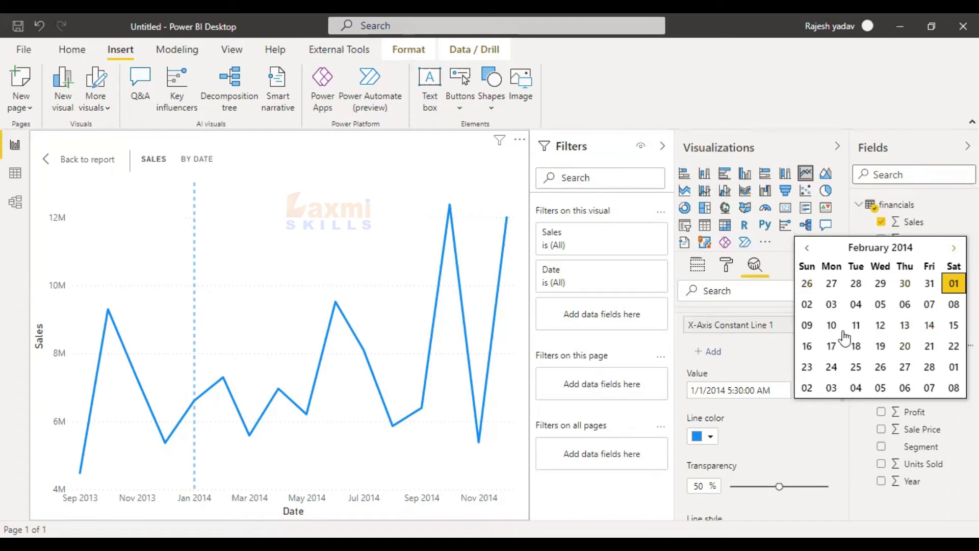
{"action": "left_click", "coordinate": [807, 251]}
{"action": "left_click", "coordinate": [954, 252]}
{"action": "left_click", "coordinate": [807, 304]}
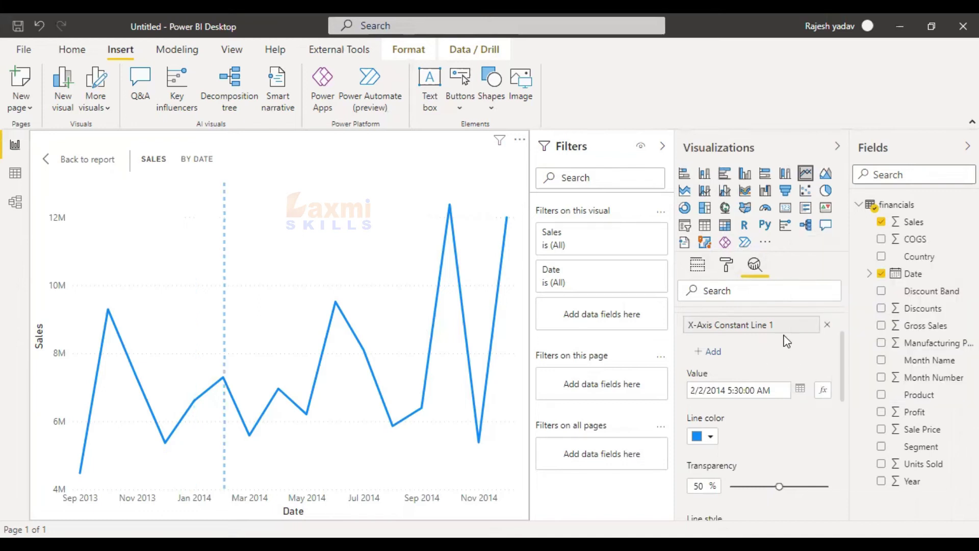
{"action": "scroll", "coordinate": [784, 365], "scroll_direction": "down", "scroll_amount": 2}
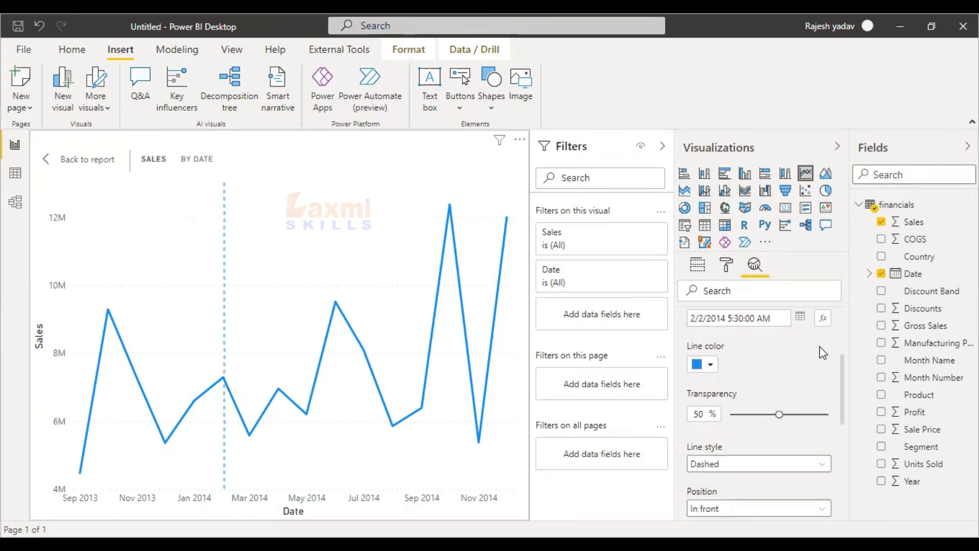
Dismiss the Value conditional-formatting dialog without changes
{"action": "left_click", "coordinate": [823, 318]}
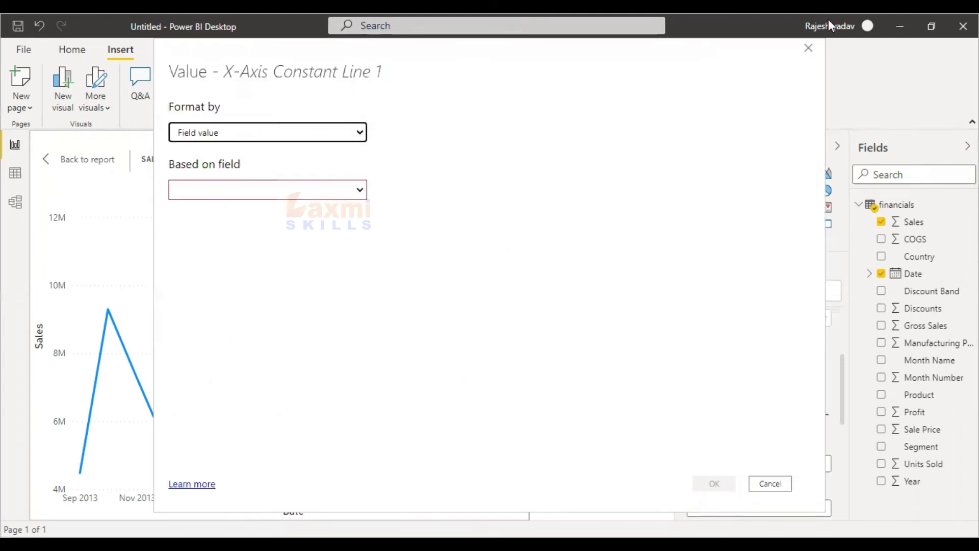
{"action": "left_click", "coordinate": [811, 53]}
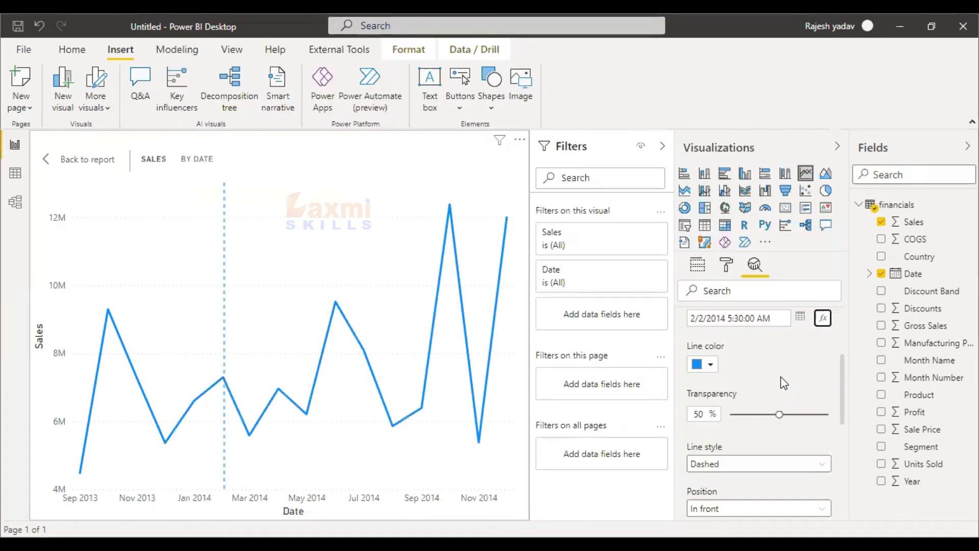
{"action": "scroll", "coordinate": [781, 375], "scroll_direction": "down", "scroll_amount": 3}
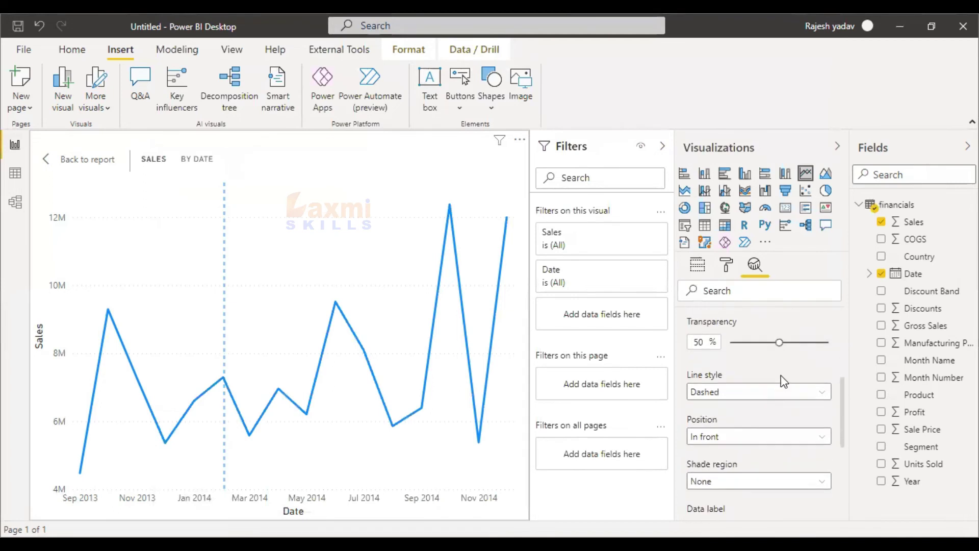
{"action": "scroll", "coordinate": [781, 374], "scroll_direction": "up", "scroll_amount": 3}
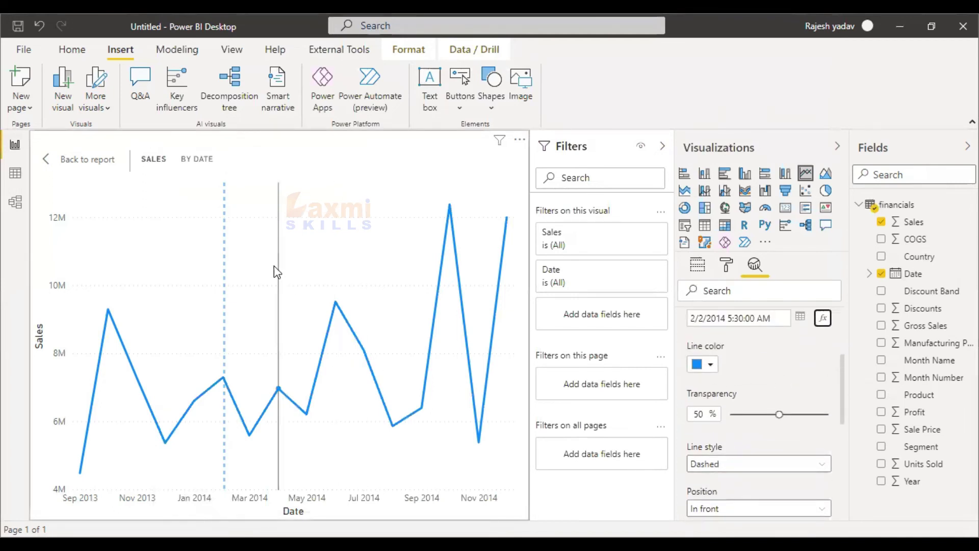
Make the constant line black with 20% transparency
{"action": "left_click", "coordinate": [705, 363]}
{"action": "left_click", "coordinate": [731, 297]}
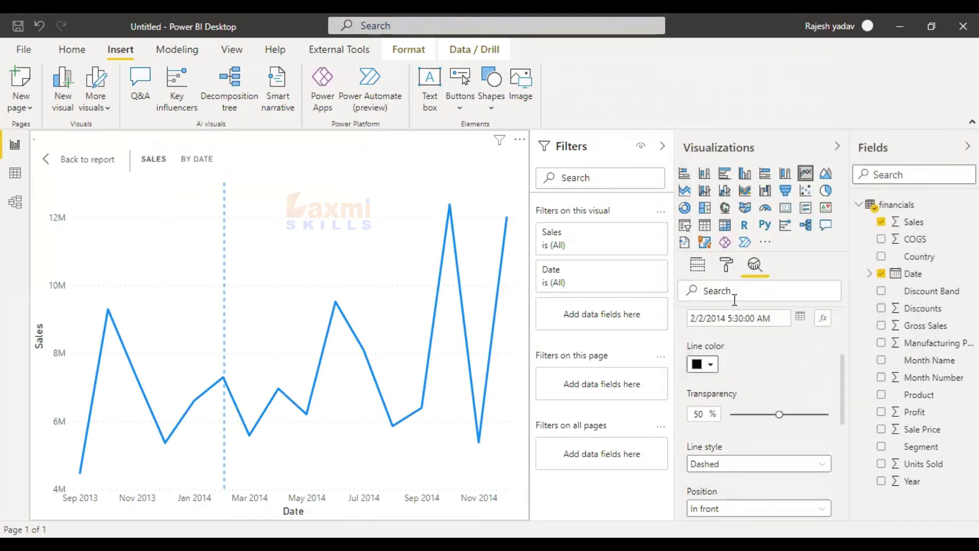
{"action": "left_click", "coordinate": [781, 414]}
{"action": "mouse_move", "coordinate": [752, 416]}
{"action": "left_mouse_down"}
{"action": "mouse_move", "coordinate": [731, 416]}
{"action": "mouse_move", "coordinate": [749, 414]}
{"action": "left_mouse_up"}
{"action": "scroll", "coordinate": [753, 462], "scroll_direction": "down", "scroll_amount": 3}
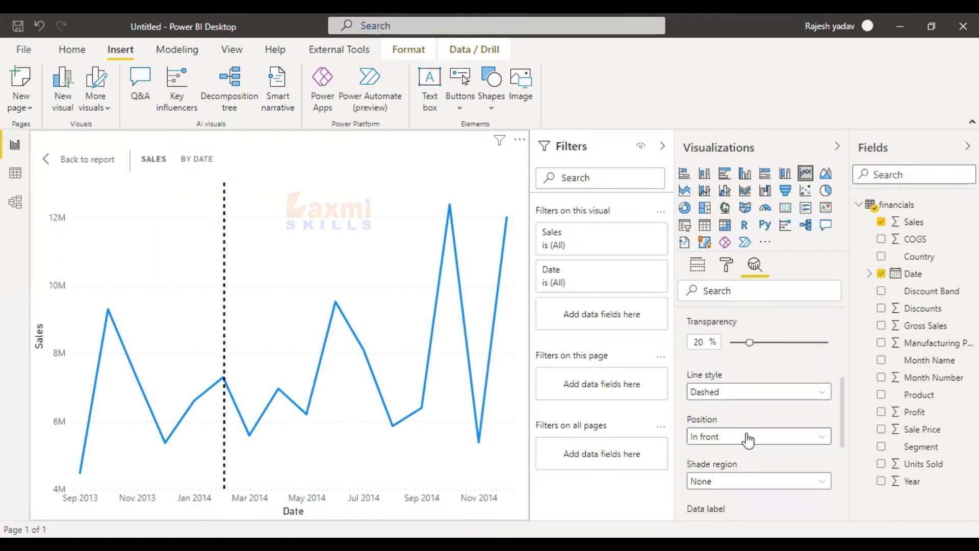
{"action": "scroll", "coordinate": [748, 433], "scroll_direction": "down", "scroll_amount": 1}
{"action": "scroll", "coordinate": [747, 433], "scroll_direction": "up", "scroll_amount": 3}
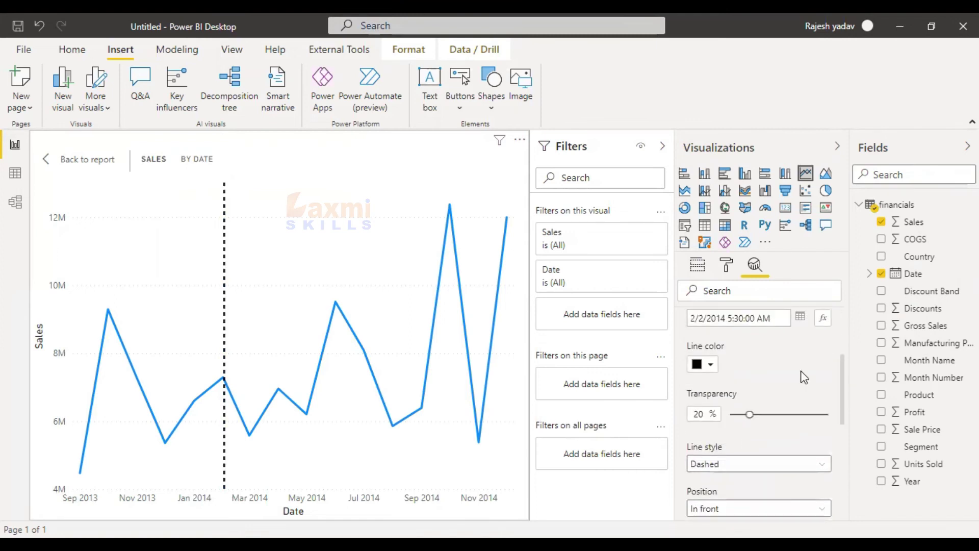
{"action": "scroll", "coordinate": [736, 408], "scroll_direction": "down", "scroll_amount": 3}
{"action": "scroll", "coordinate": [732, 403], "scroll_direction": "up", "scroll_amount": 1}
Try Solid and Dotted line styles, then keep the constant line Dashed
{"action": "left_click", "coordinate": [733, 394]}
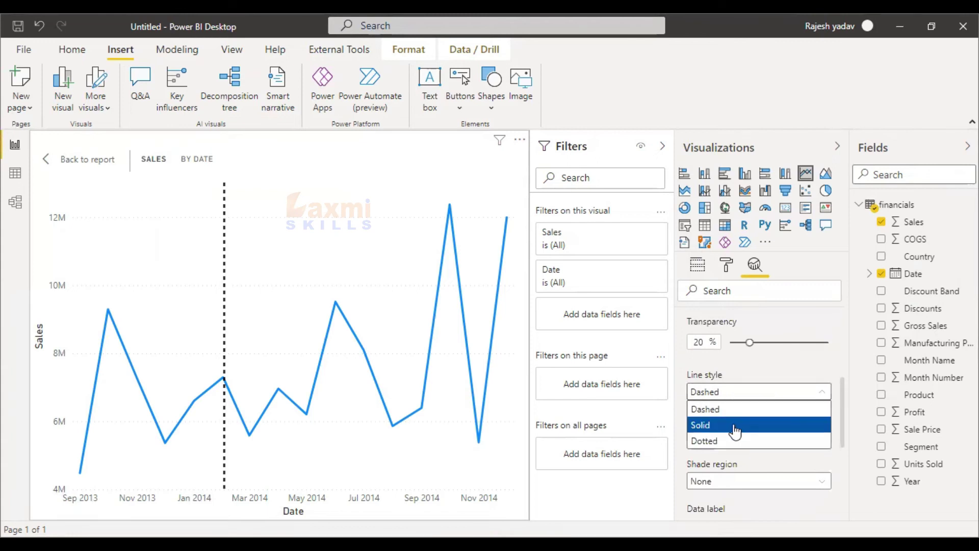
{"action": "left_click", "coordinate": [734, 427]}
{"action": "left_click", "coordinate": [729, 393]}
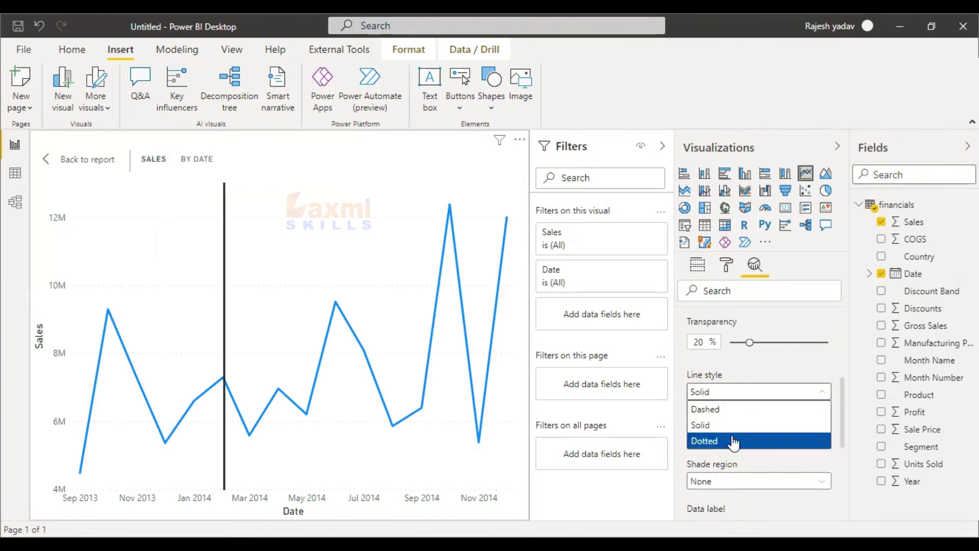
{"action": "left_click", "coordinate": [734, 442]}
{"action": "left_click", "coordinate": [734, 394]}
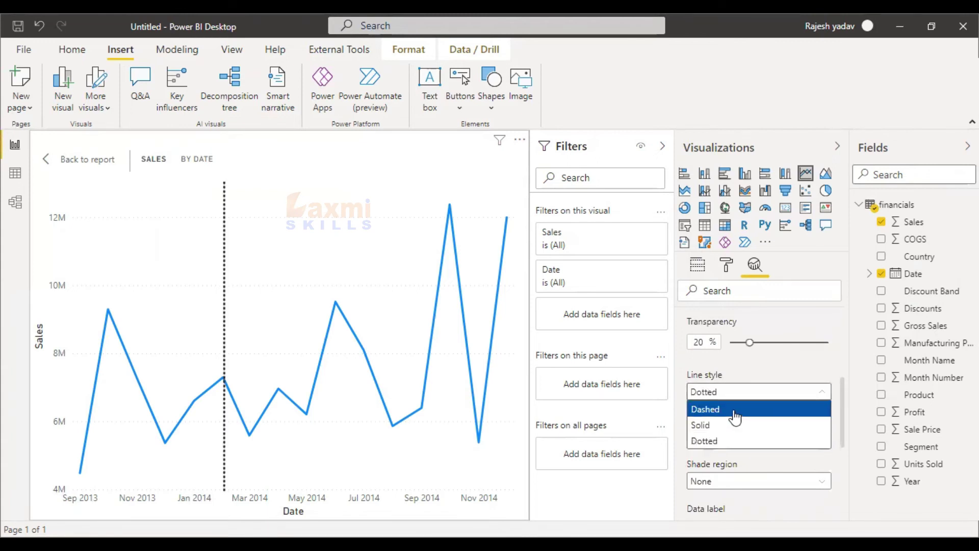
{"action": "left_click", "coordinate": [734, 408]}
Place the constant line Behind the sales line with Shade region set to None
{"action": "scroll", "coordinate": [757, 431], "scroll_direction": "down", "scroll_amount": 2}
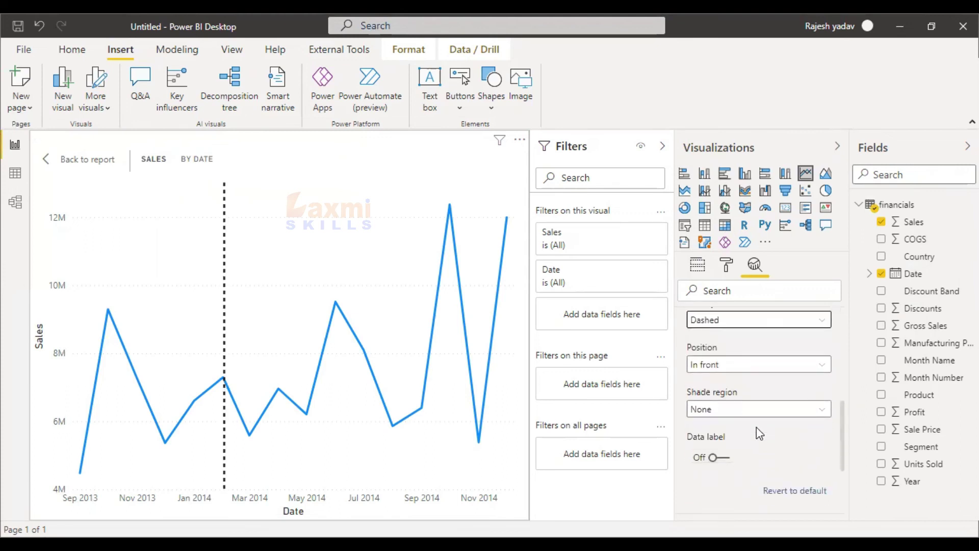
{"action": "left_click", "coordinate": [740, 365]}
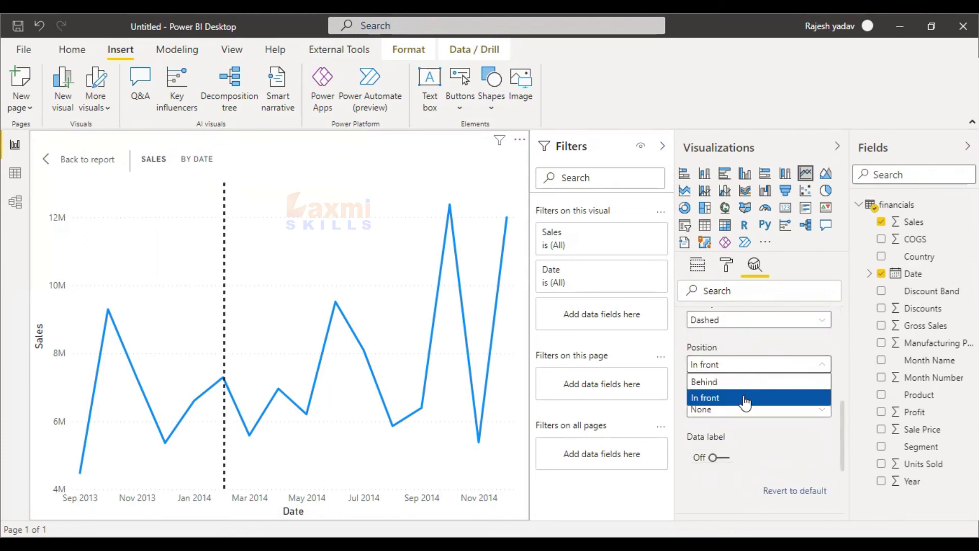
{"action": "left_click", "coordinate": [732, 383]}
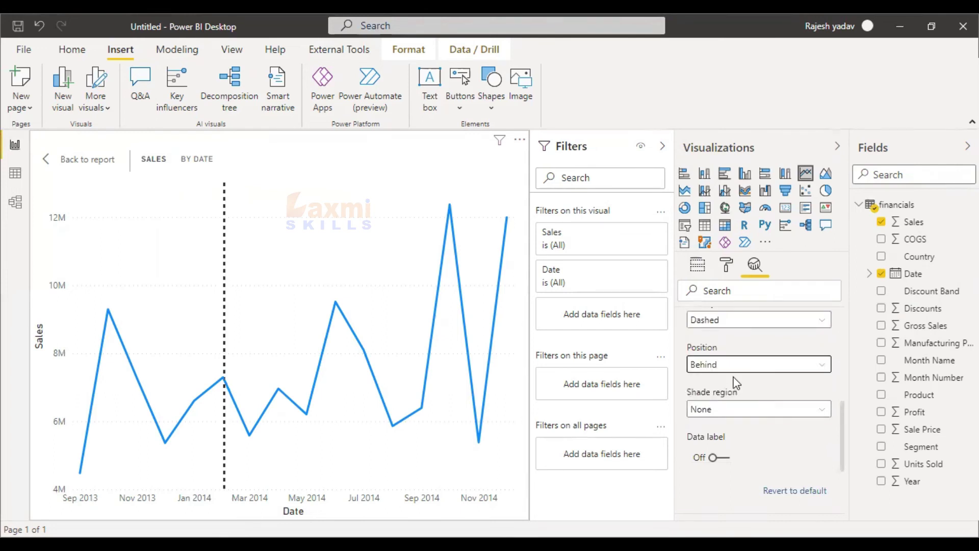
{"action": "left_click", "coordinate": [738, 408]}
{"action": "left_click", "coordinate": [732, 388]}
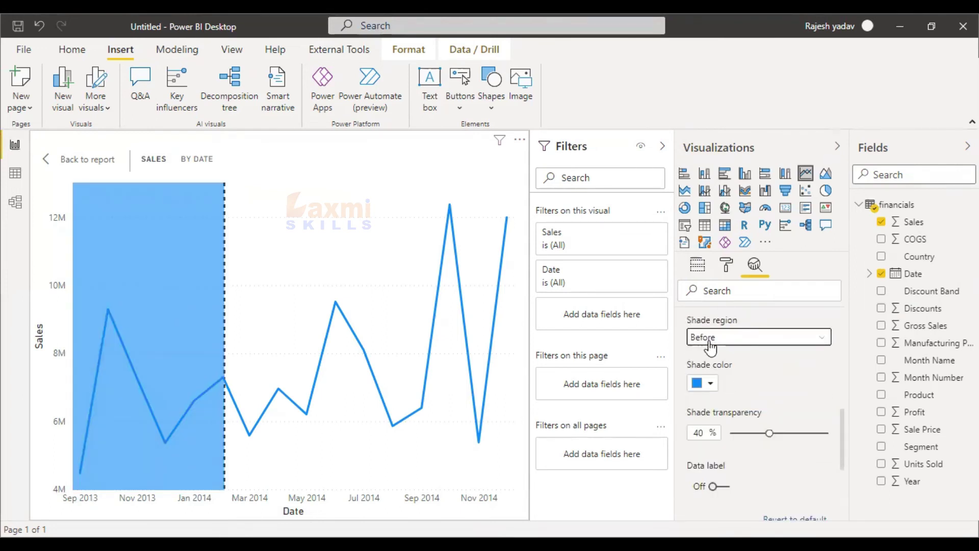
{"action": "scroll", "coordinate": [737, 396], "scroll_direction": "up", "scroll_amount": 2}
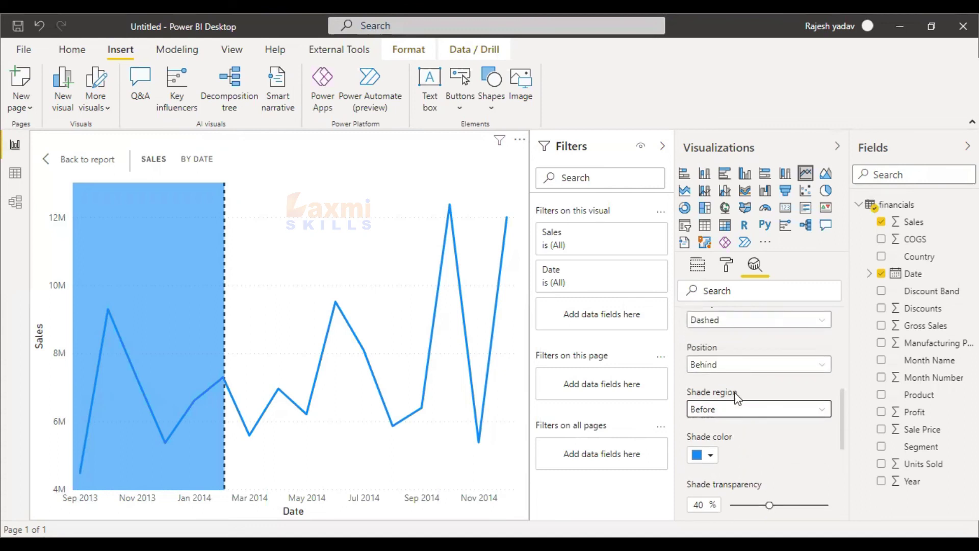
{"action": "left_click", "coordinate": [738, 408]}
{"action": "left_click", "coordinate": [743, 460]}
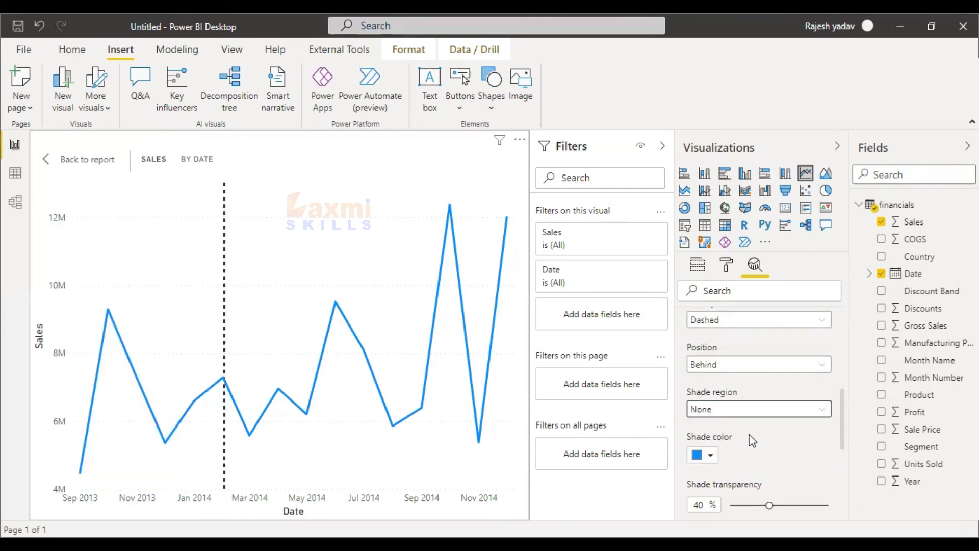
{"action": "scroll", "coordinate": [729, 387], "scroll_direction": "down", "scroll_amount": 2}
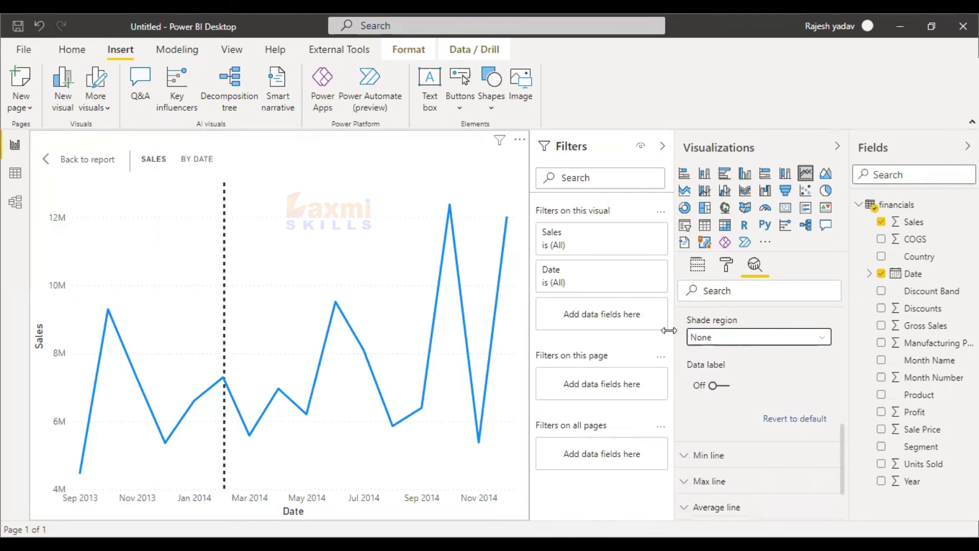
Shade the region After the constant line in gold yellow
{"action": "left_click", "coordinate": [707, 337]}
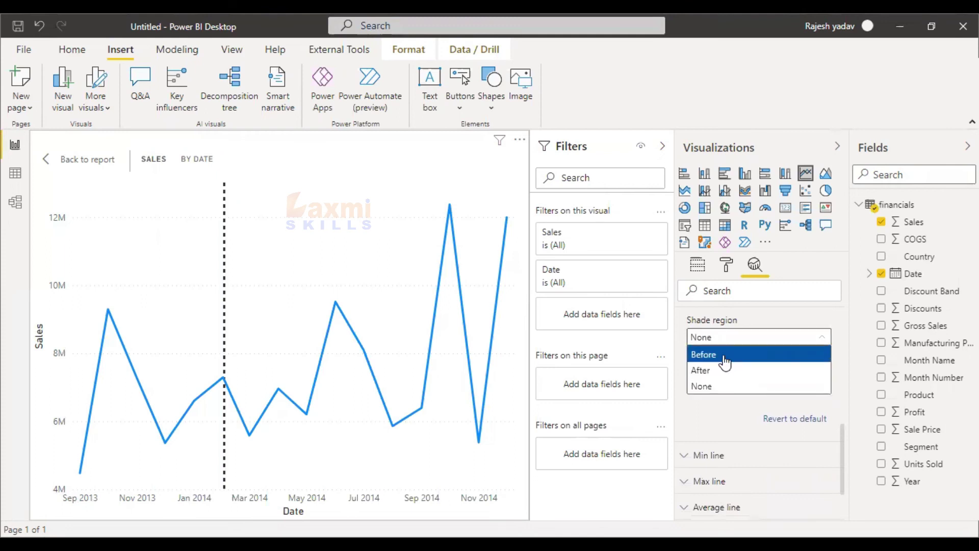
{"action": "left_click", "coordinate": [725, 362]}
{"action": "left_click", "coordinate": [727, 339]}
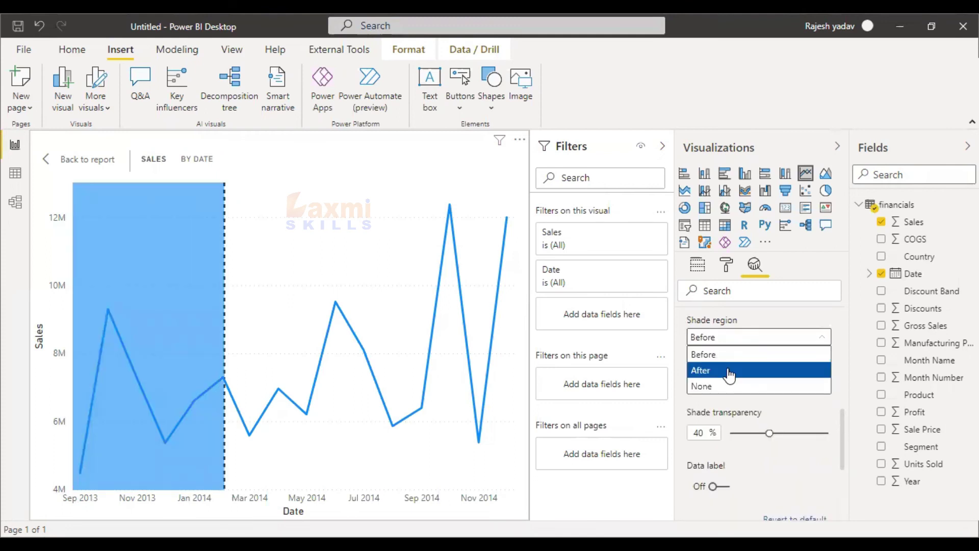
{"action": "left_click", "coordinate": [730, 371]}
{"action": "scroll", "coordinate": [726, 373], "scroll_direction": "down", "scroll_amount": 3}
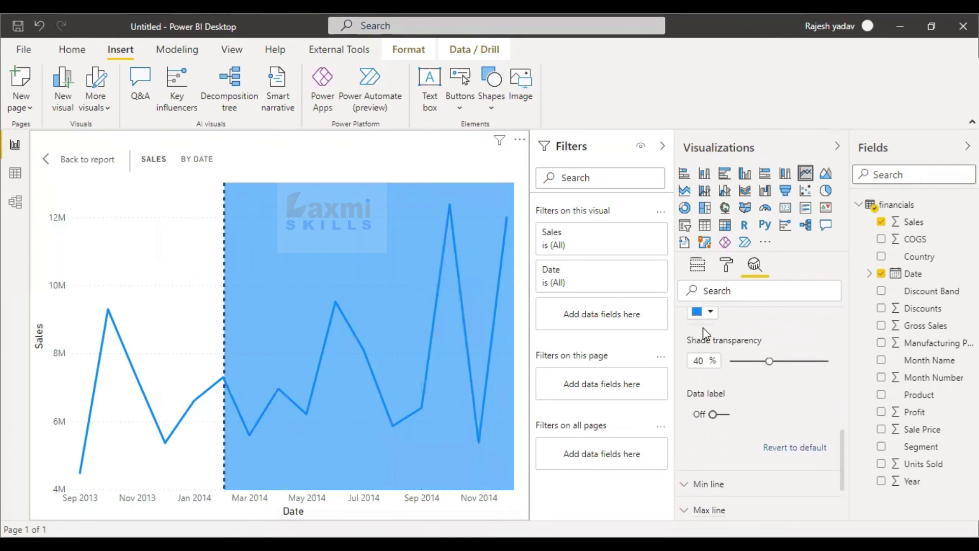
{"action": "scroll", "coordinate": [720, 372], "scroll_direction": "up", "scroll_amount": 3}
{"action": "left_click", "coordinate": [708, 384]}
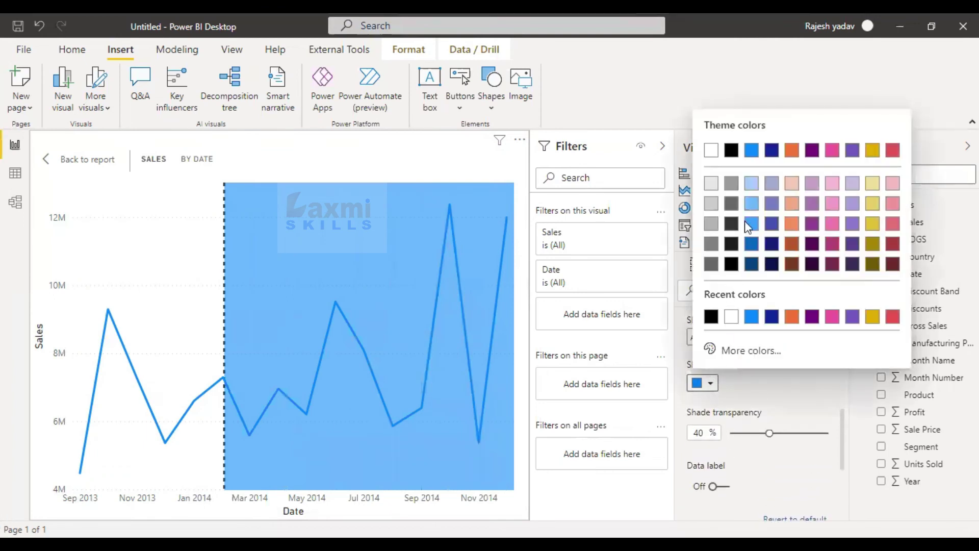
{"action": "left_click", "coordinate": [710, 204]}
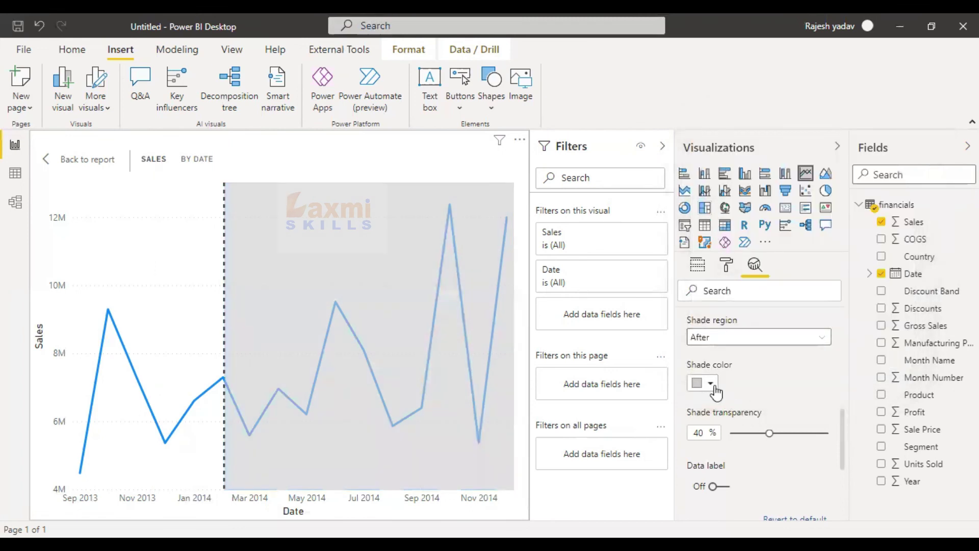
{"action": "left_click", "coordinate": [710, 384]}
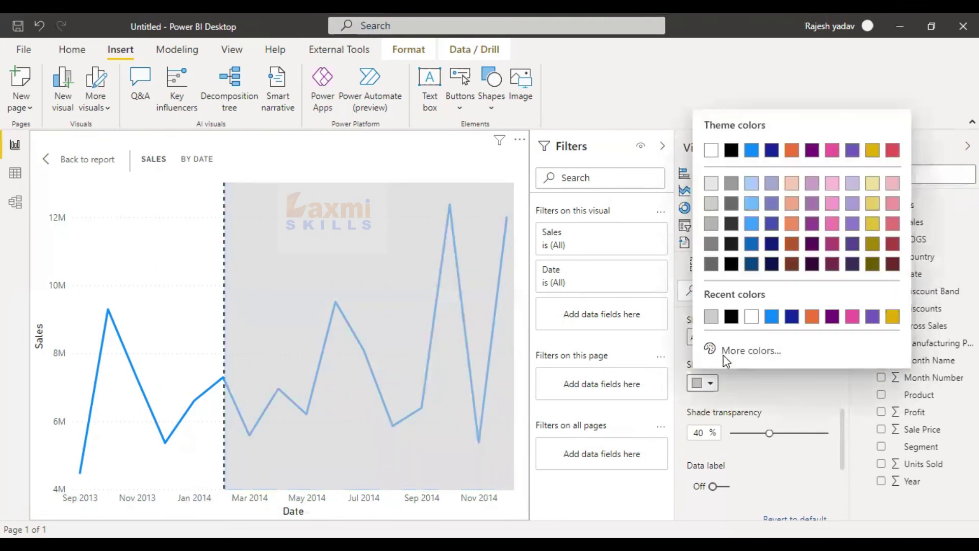
{"action": "left_click", "coordinate": [872, 223]}
Raise shade transparency to 80% and turn on the 2/2/2014 data label
{"action": "scroll", "coordinate": [785, 383], "scroll_direction": "down", "scroll_amount": 1}
{"action": "scroll", "coordinate": [788, 389], "scroll_direction": "down", "scroll_amount": 1}
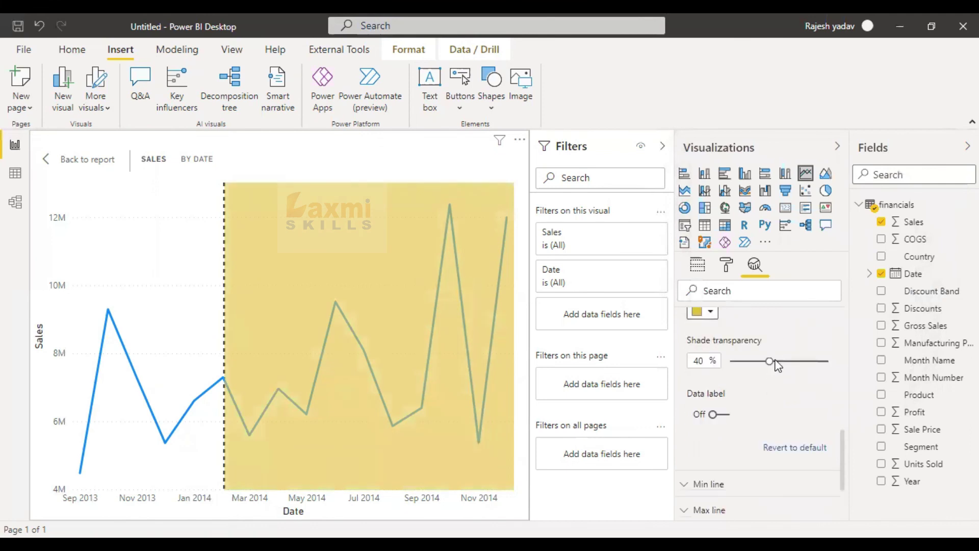
{"action": "mouse_move", "coordinate": [769, 361]}
{"action": "left_mouse_down"}
{"action": "mouse_move", "coordinate": [730, 361]}
{"action": "mouse_move", "coordinate": [809, 360]}
{"action": "left_mouse_up"}
{"action": "left_click", "coordinate": [713, 414]}
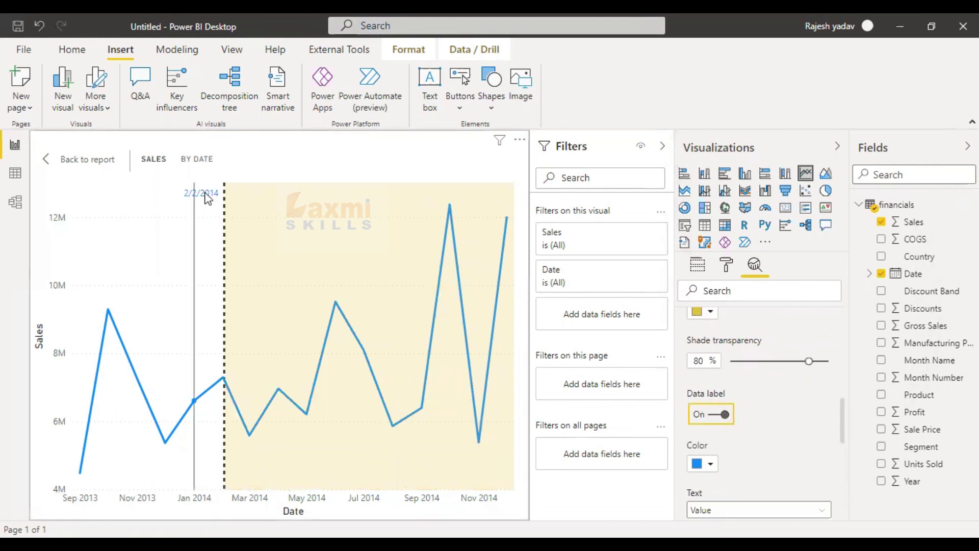
{"action": "scroll", "coordinate": [732, 466], "scroll_direction": "down", "scroll_amount": 2}
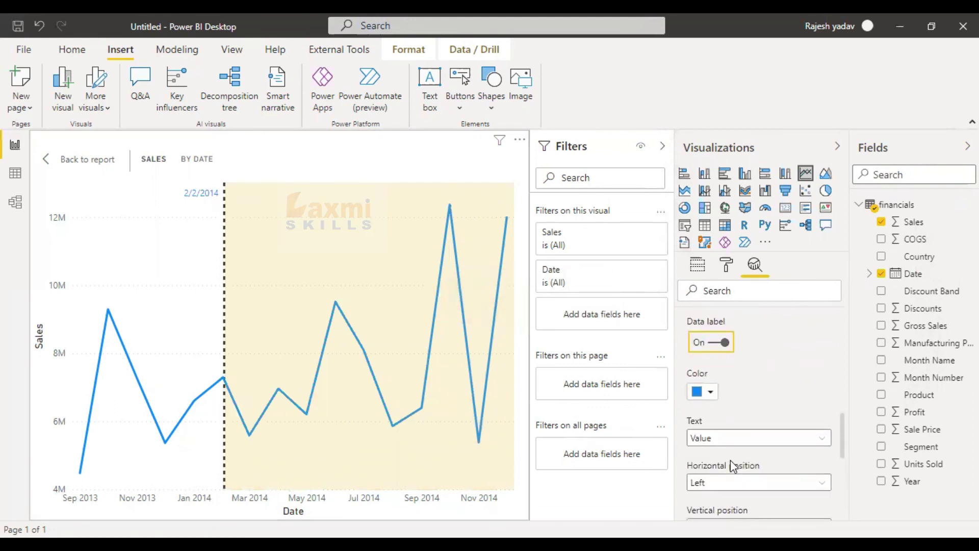